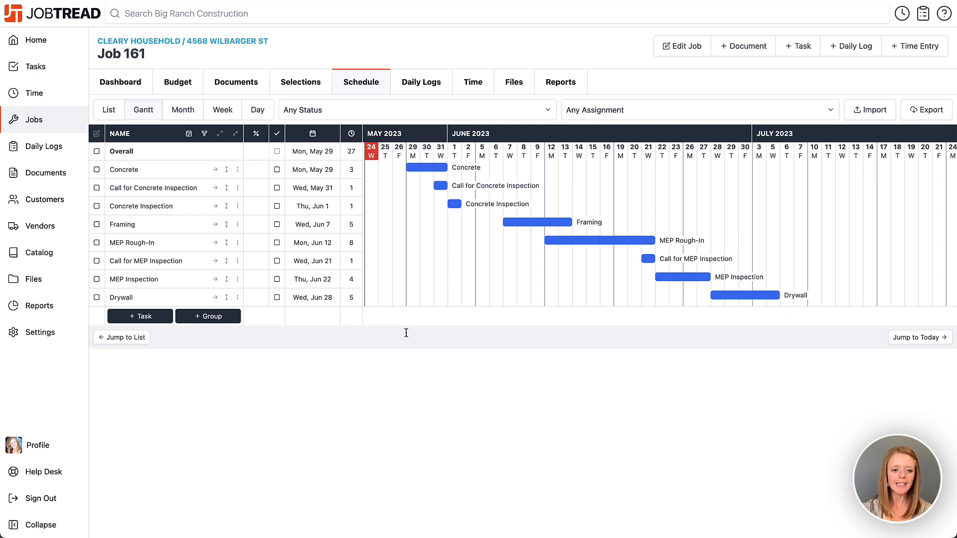
- View the Concrete task's details and the options available for the Framing task in the Gantt schedule
left_click(214, 170)
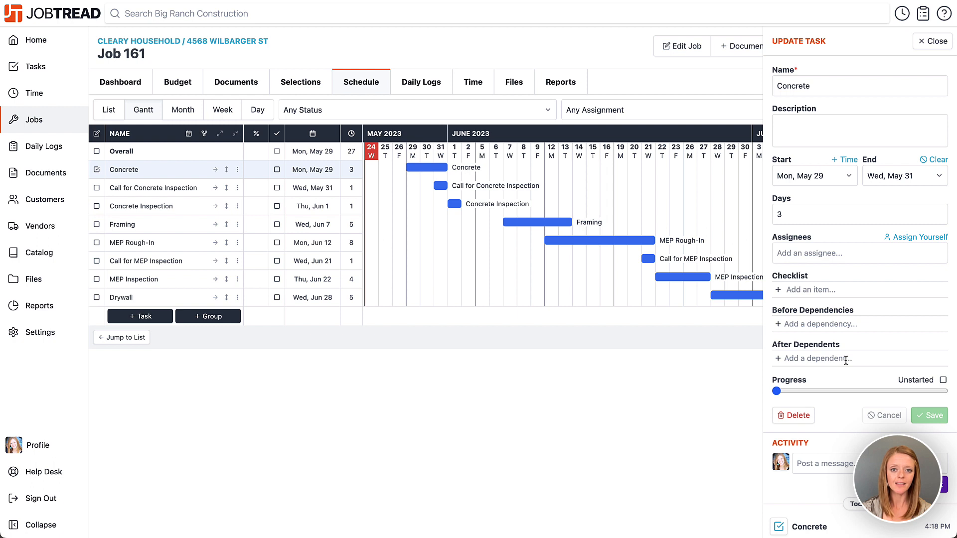
left_click(933, 41)
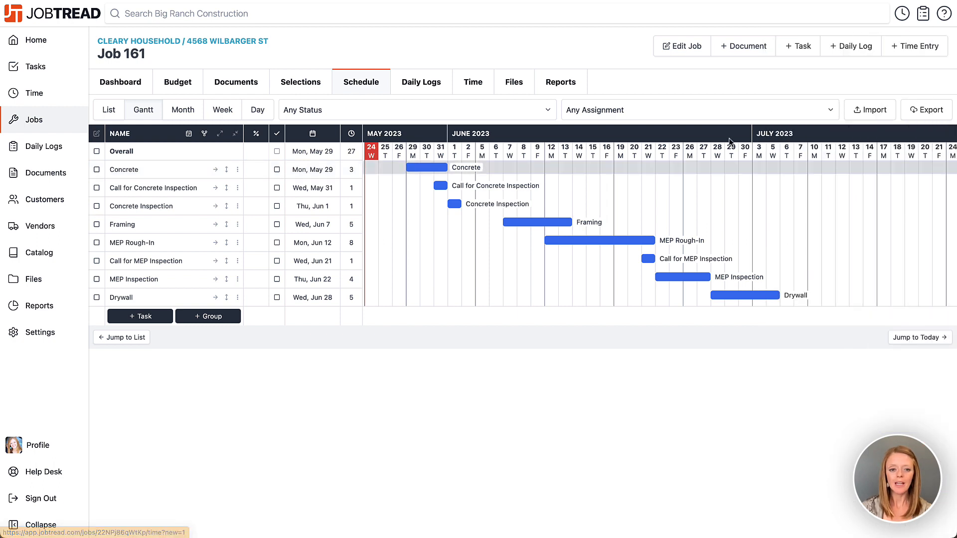
left_click(238, 226)
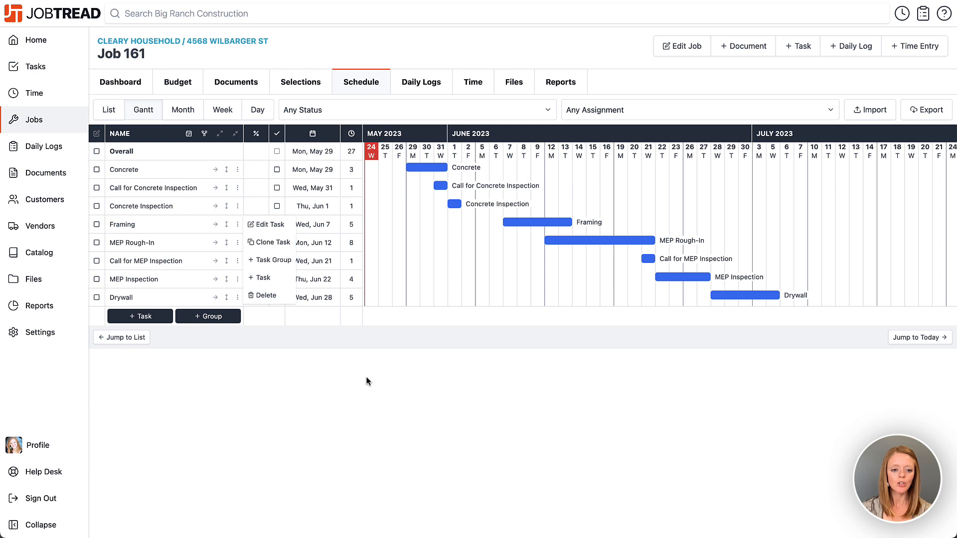
left_click(388, 375)
- Try moving the MEP Rough-In task to start on Tuesday, June 13, switch assignee notification on and off, and discard the change
left_click_drag(579, 242, 594, 242)
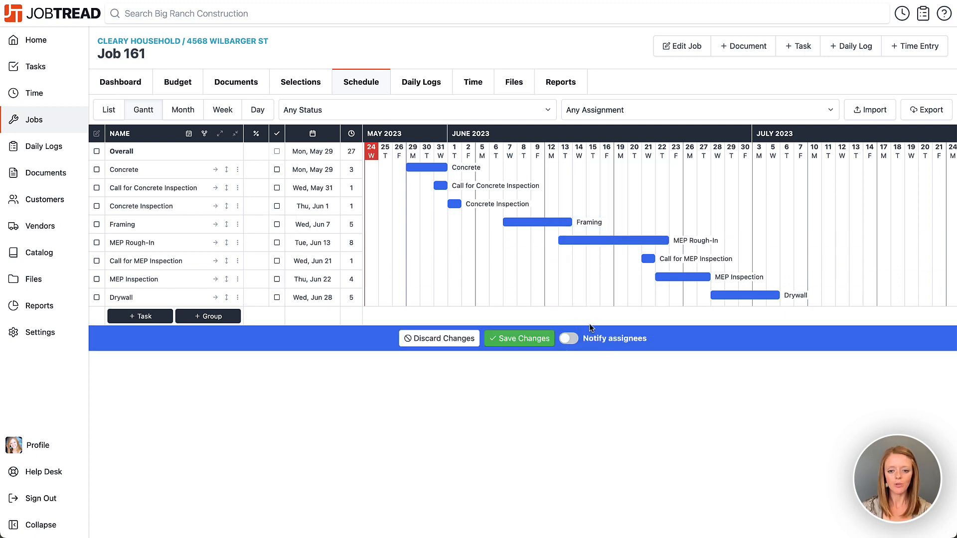
left_click(569, 340)
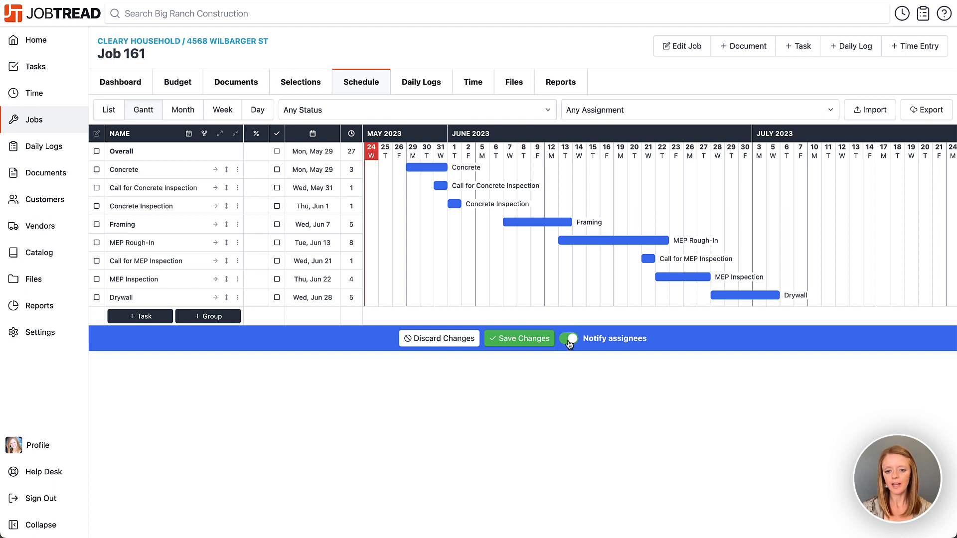
left_click(569, 339)
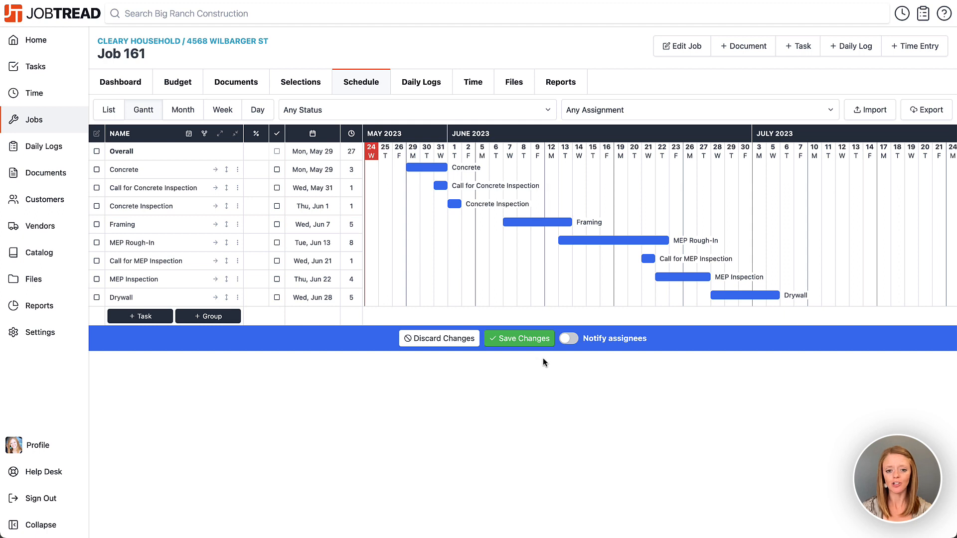
left_click(451, 342)
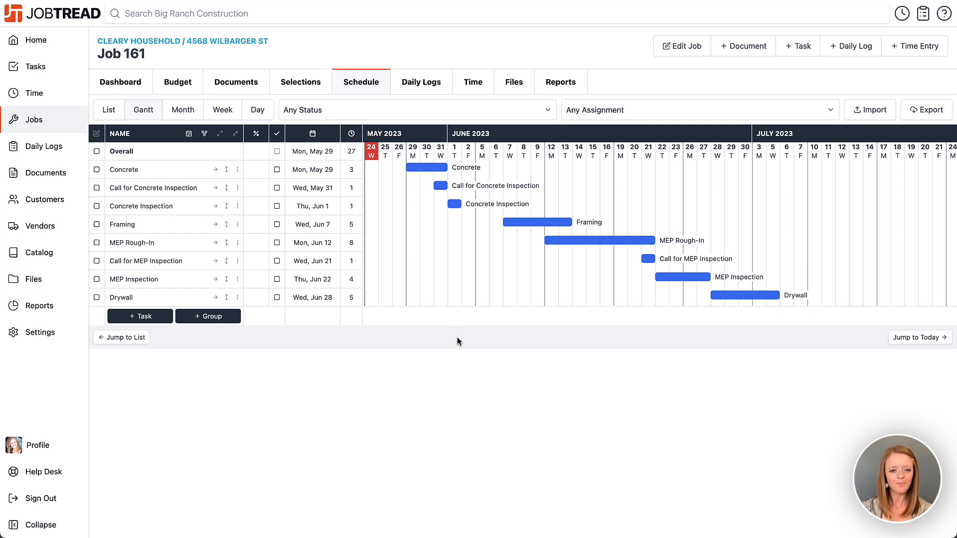
- Add Concrete as a before dependency of Call for Concrete Inspection with lag time preserved, and test the link by shifting Concrete
left_click(440, 186)
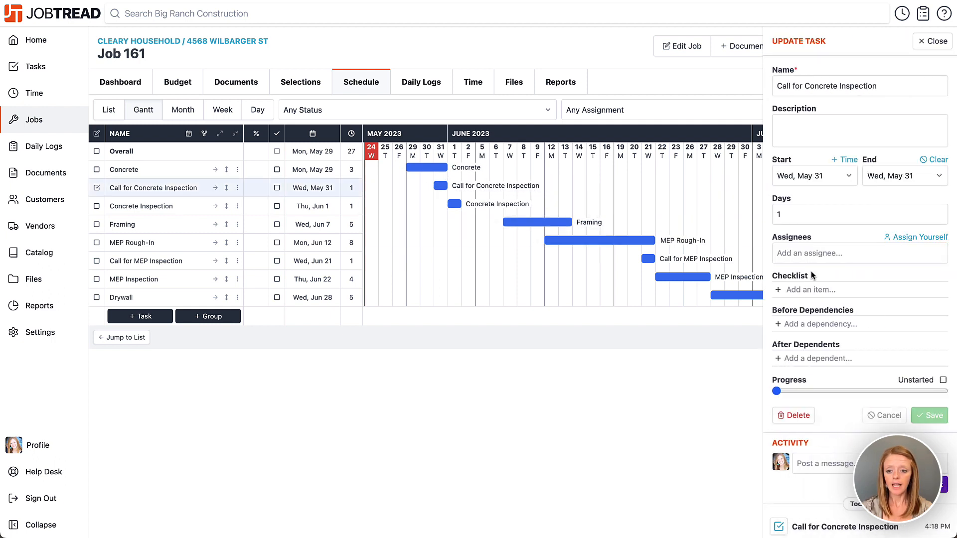
left_click(822, 325)
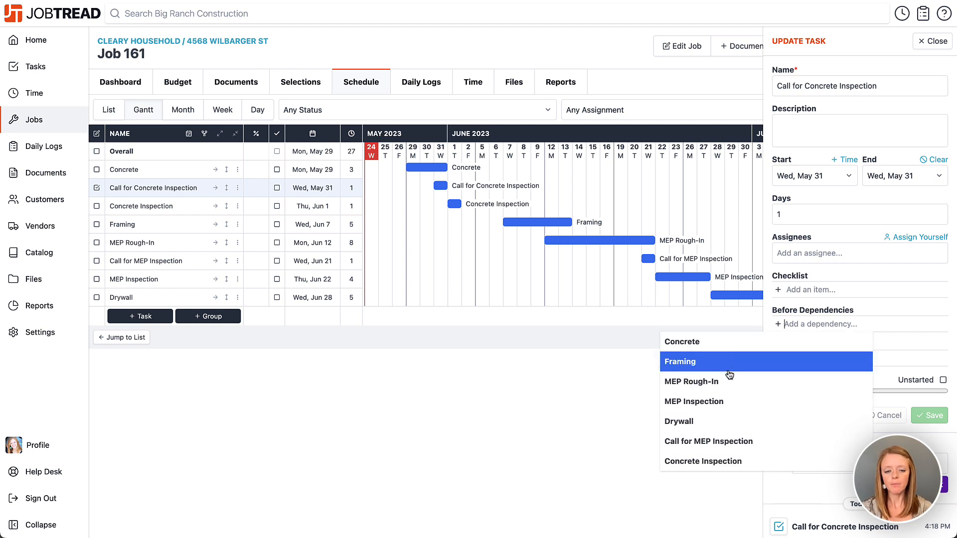
left_click(711, 342)
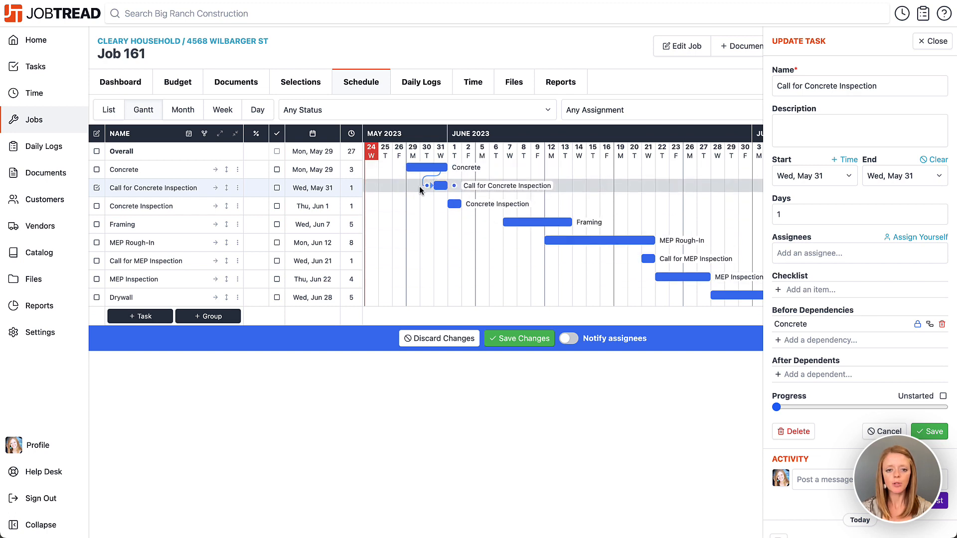
mouse_move(419, 168)
left_mouse_down()
mouse_move(481, 168)
mouse_move(405, 172)
mouse_move(428, 172)
mouse_move(415, 175)
left_mouse_up()
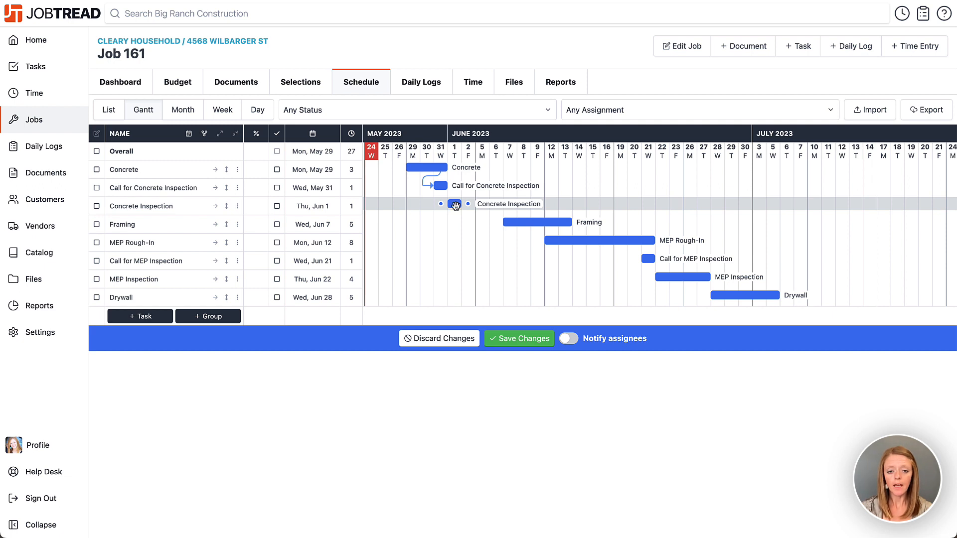
- Add Concrete Inspection as an after dependent of Call for Concrete Inspection, test the link, and save the schedule
left_click(438, 186)
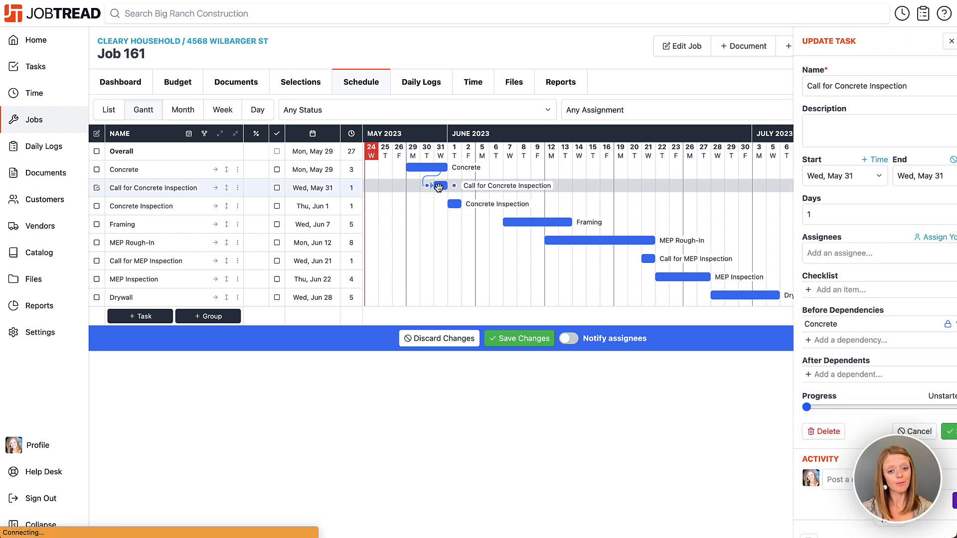
left_click(818, 375)
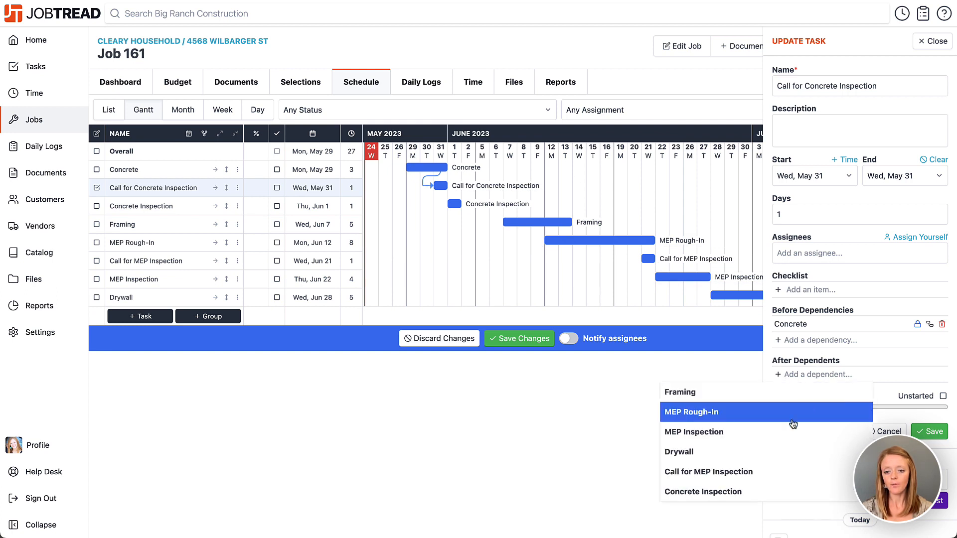
left_click(762, 492)
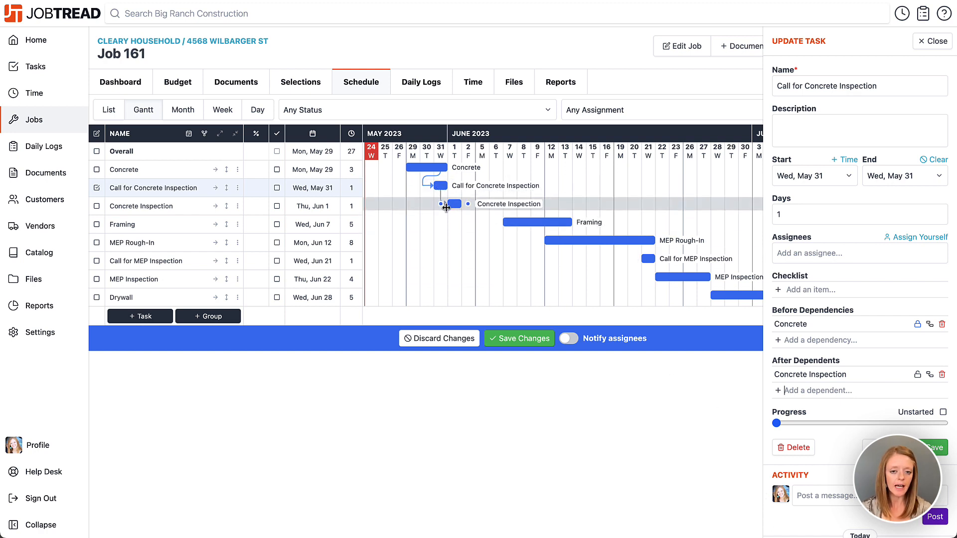
mouse_move(439, 186)
left_mouse_down()
mouse_move(451, 188)
mouse_move(438, 193)
left_mouse_up()
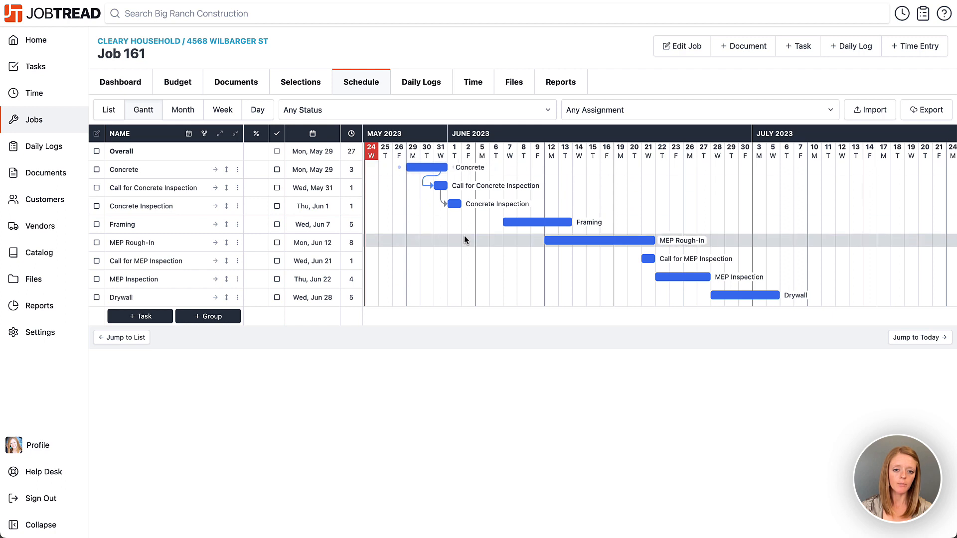
- Add Concrete as a before dependency of the Framing task with lag time preserved, test it, and save the schedule changes
left_click(513, 222)
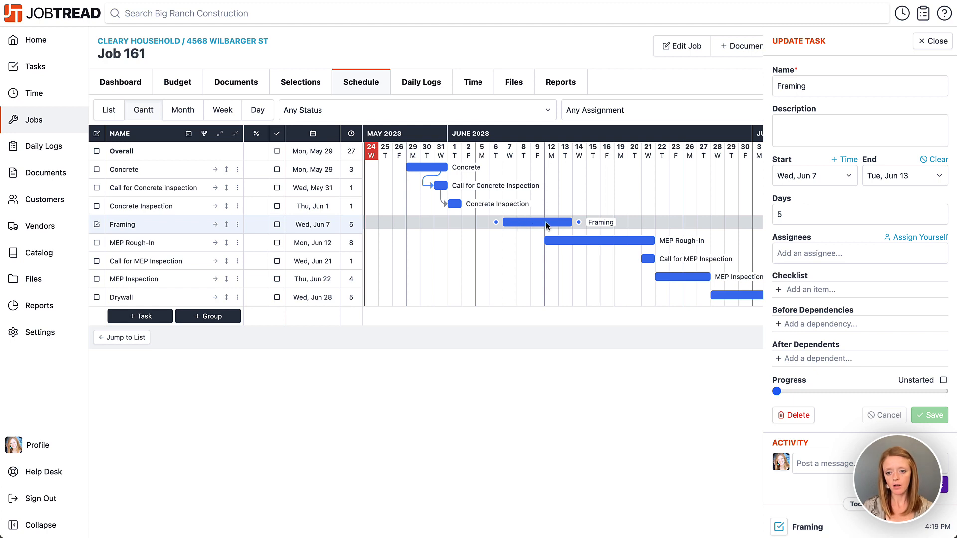
left_click(835, 325)
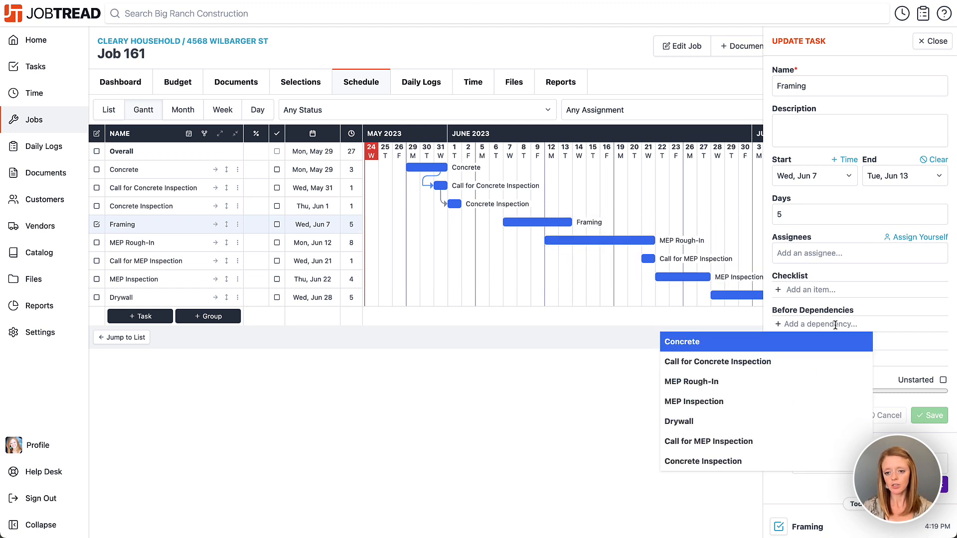
left_click(761, 343)
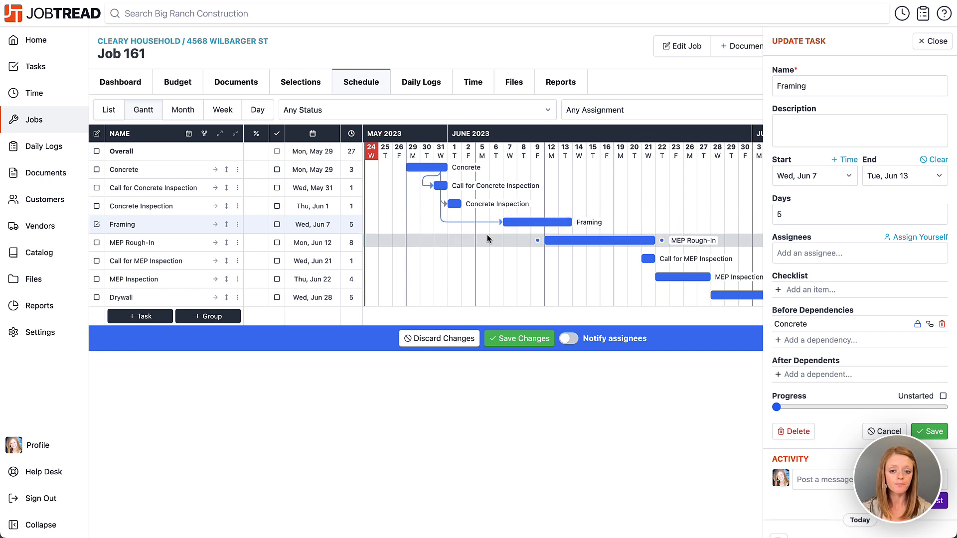
mouse_move(434, 169)
left_mouse_down()
mouse_move(467, 171)
mouse_move(426, 173)
mouse_move(446, 172)
mouse_move(436, 172)
left_mouse_up()
left_click(510, 337)
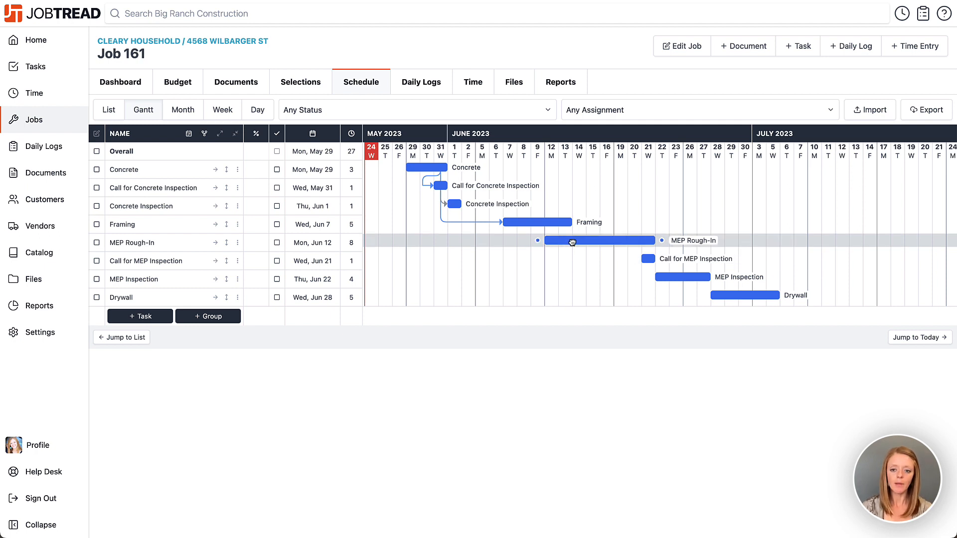
- Make Framing a before dependency of MEP Rough-In, anchored to Framing's start with lag time preserved, and test the link
left_click(572, 242)
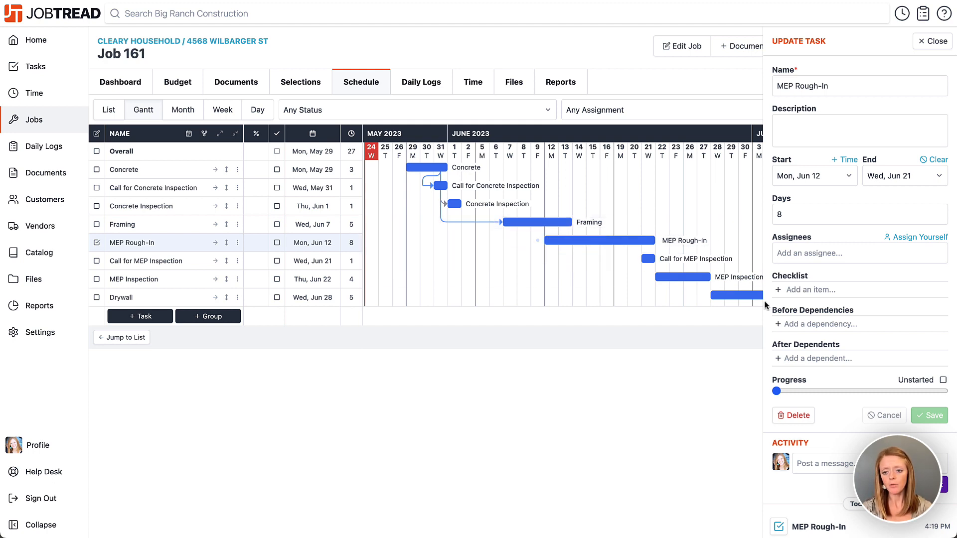
left_click(811, 325)
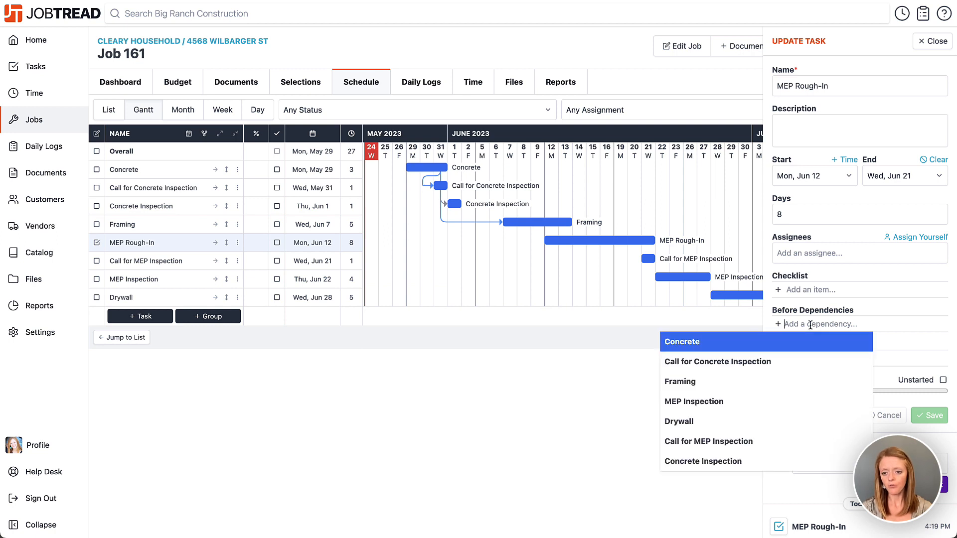
left_click(748, 388)
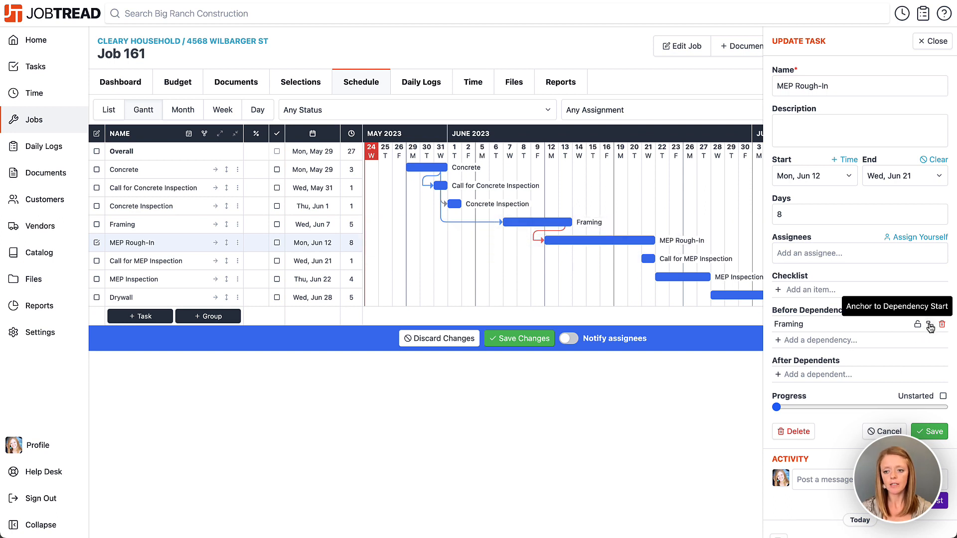
left_click(930, 327)
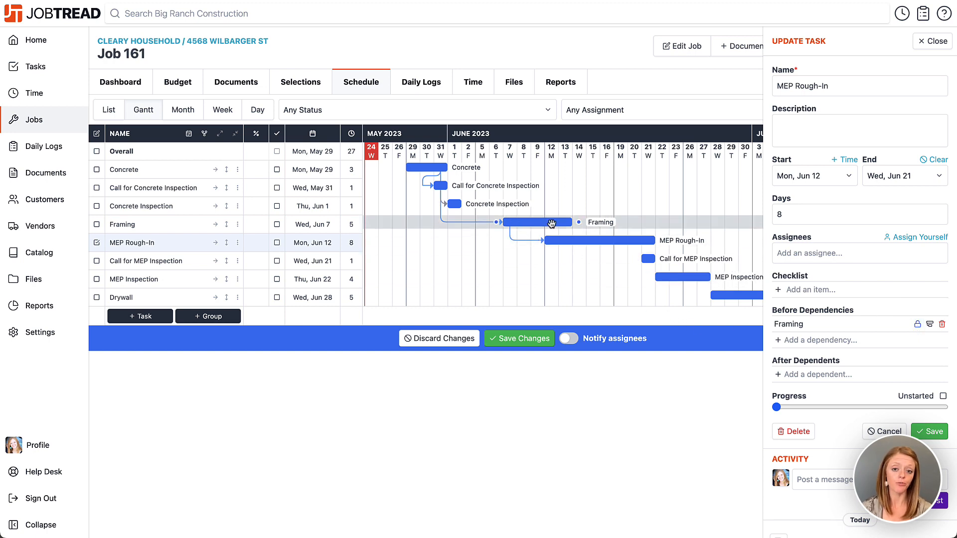
mouse_move(521, 224)
left_mouse_down()
mouse_move(541, 227)
mouse_move(520, 228)
left_mouse_up()
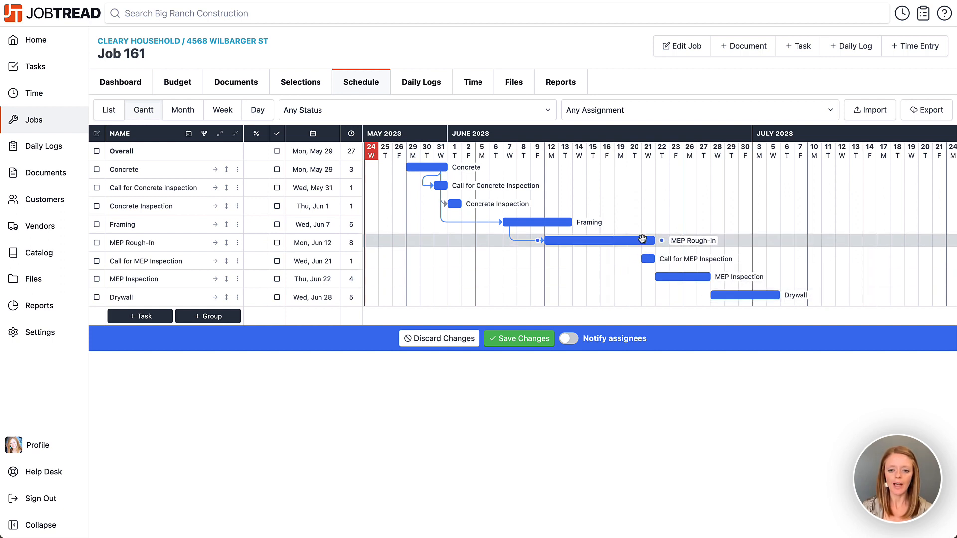
- Link the end of MEP Rough-In to Call for MEP Inspection on the Gantt chart and preserve that dependency's lag time
left_click(643, 241)
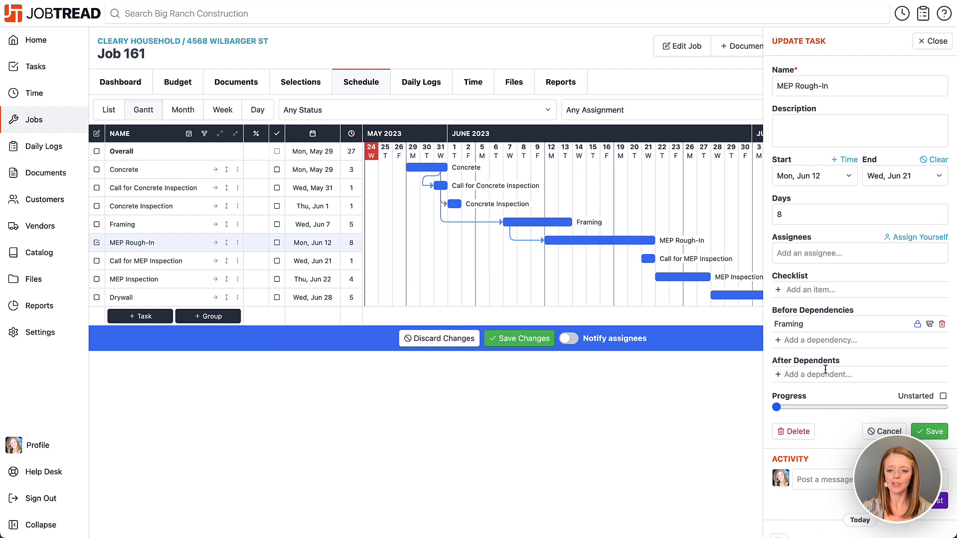
left_click(936, 41)
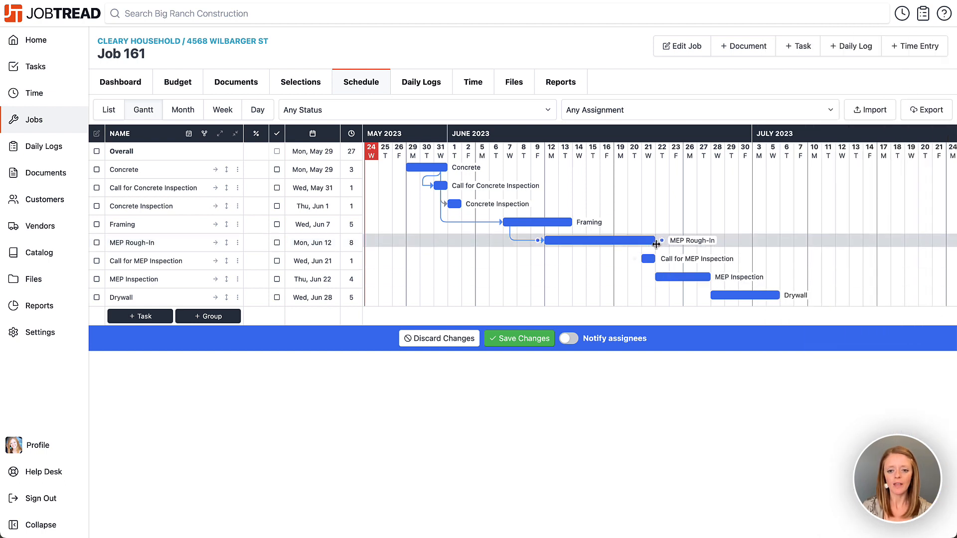
left_click_drag(662, 240, 647, 259)
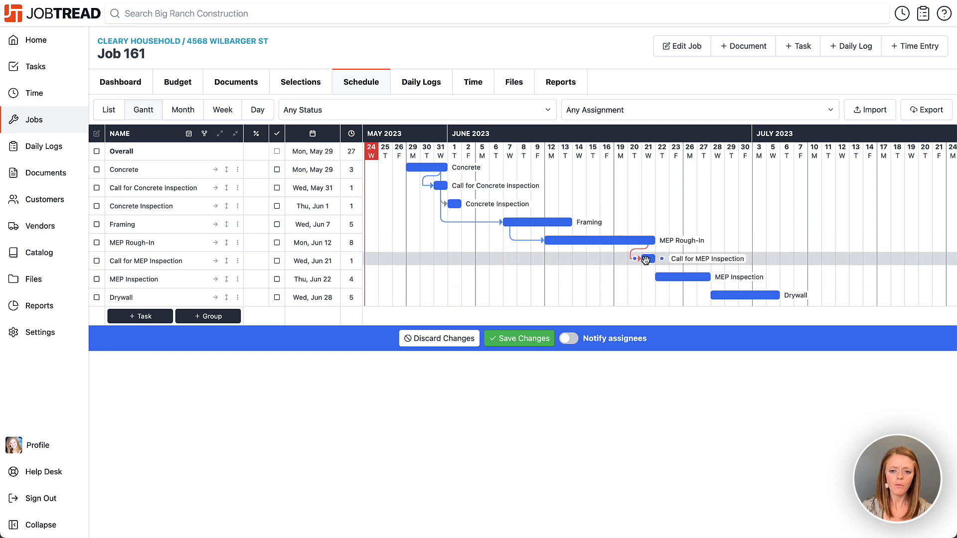
left_click(648, 259)
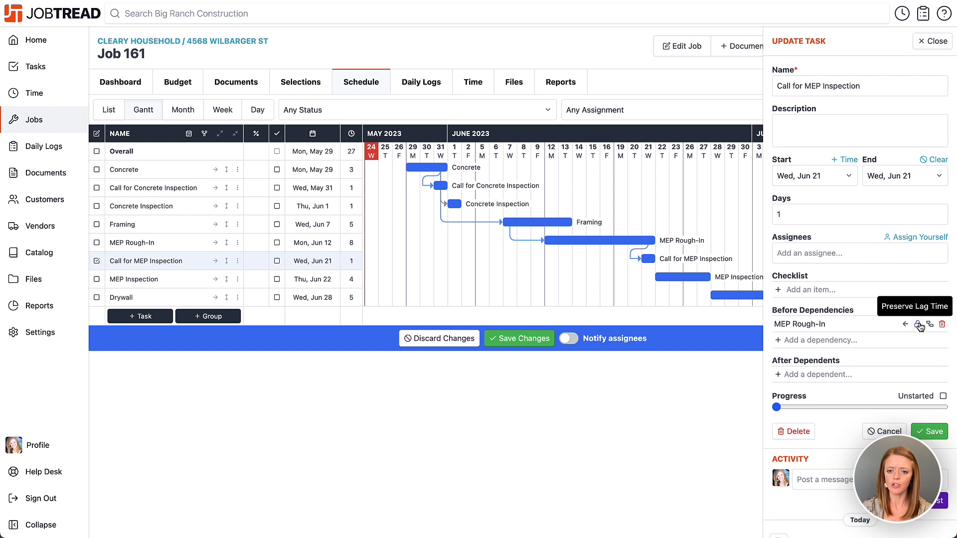
- Link Call for MEP Inspection to MEP Inspection and MEP Inspection to Drywall on the Gantt chart, and save the changes
scroll(598, 281, "right", 5)
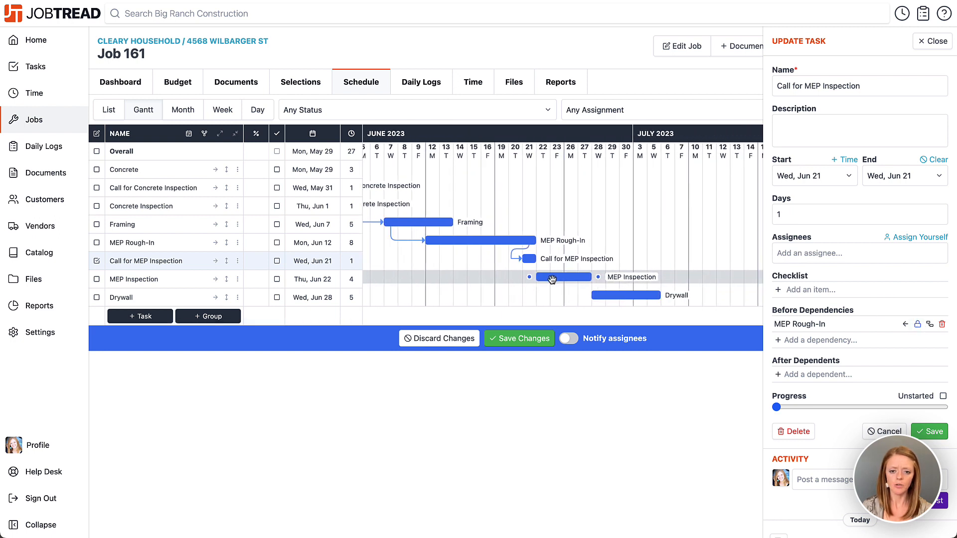
left_click_drag(528, 278, 531, 259)
left_click_drag(595, 295, 589, 286)
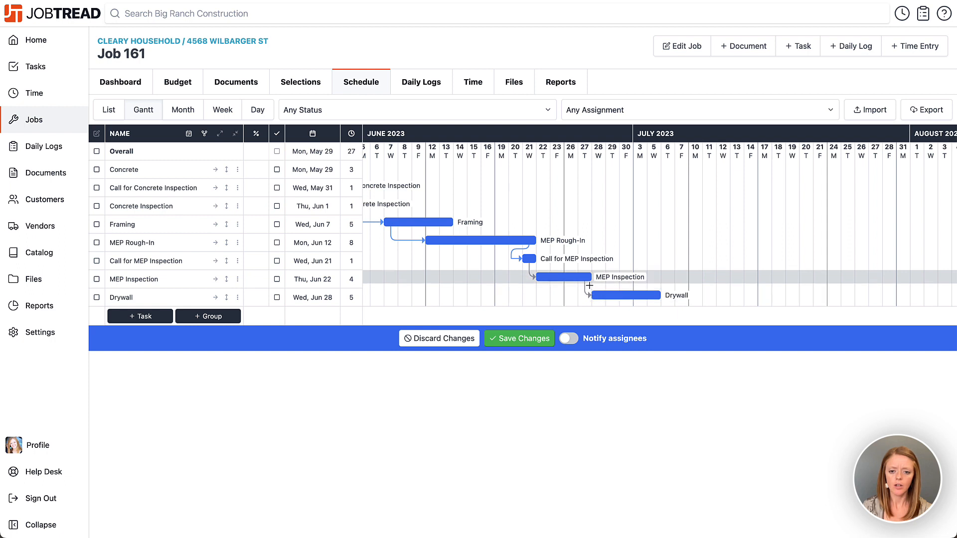
left_click(524, 338)
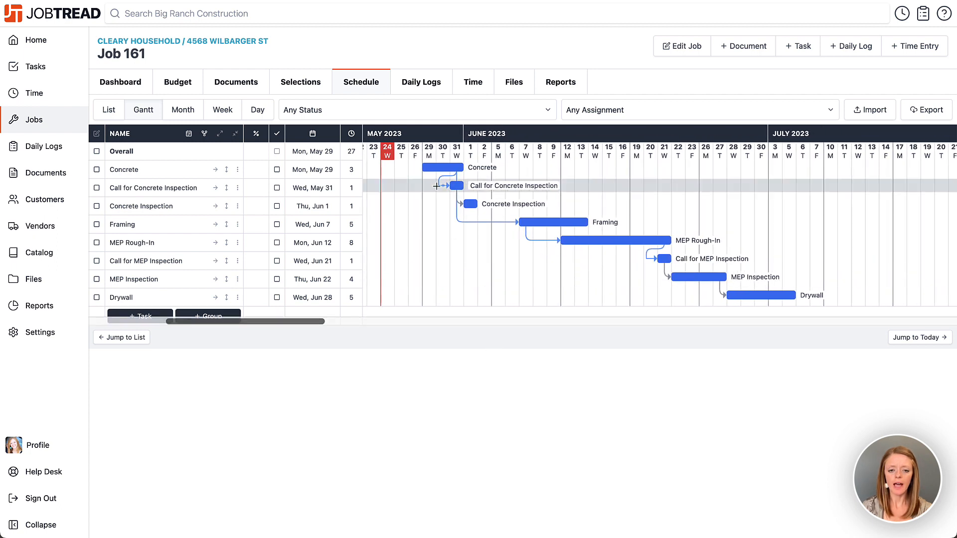
- Test the dependency chain by shifting the Concrete task, and open the Framing task to review its dependencies and dependents
mouse_move(437, 168)
left_mouse_down()
mouse_move(446, 170)
mouse_move(426, 169)
mouse_move(459, 171)
mouse_move(437, 172)
left_mouse_up()
left_click(533, 340)
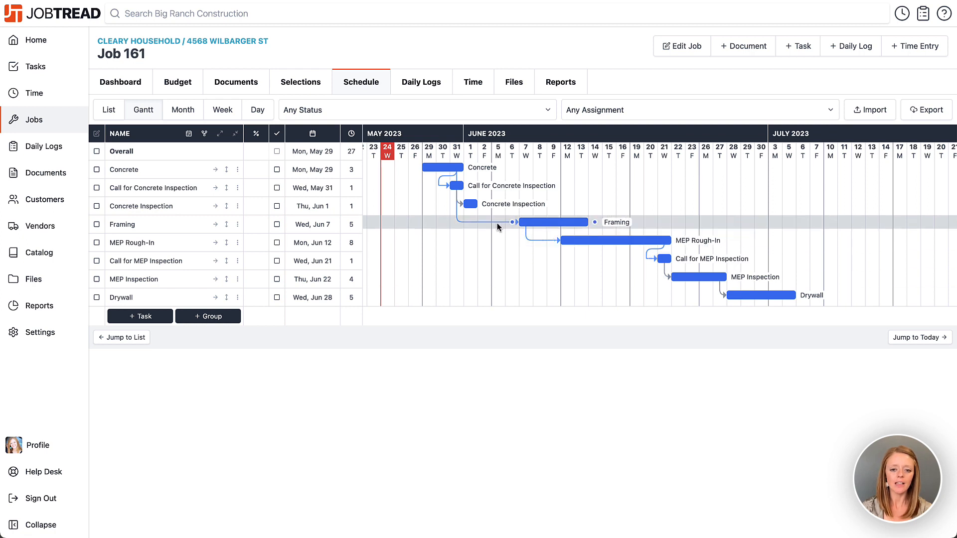
left_click(533, 222)
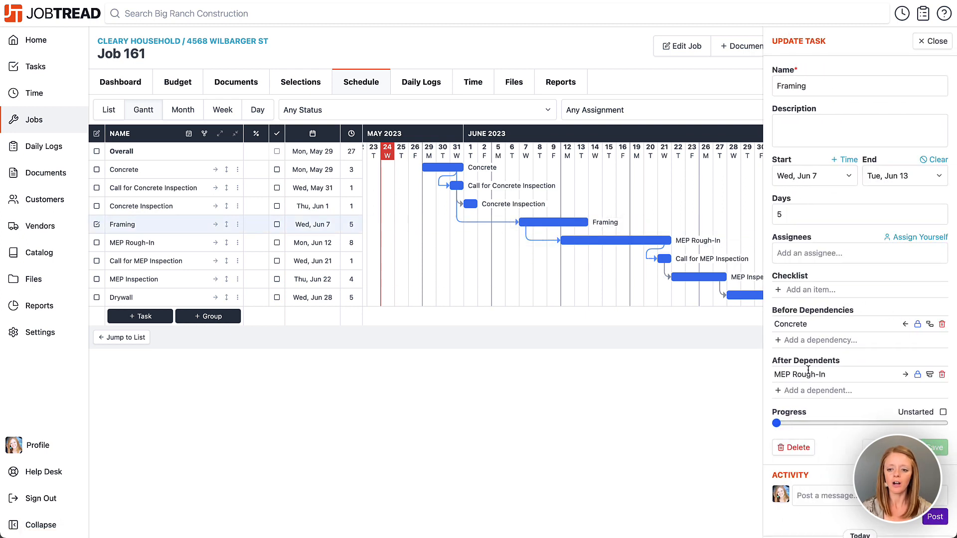